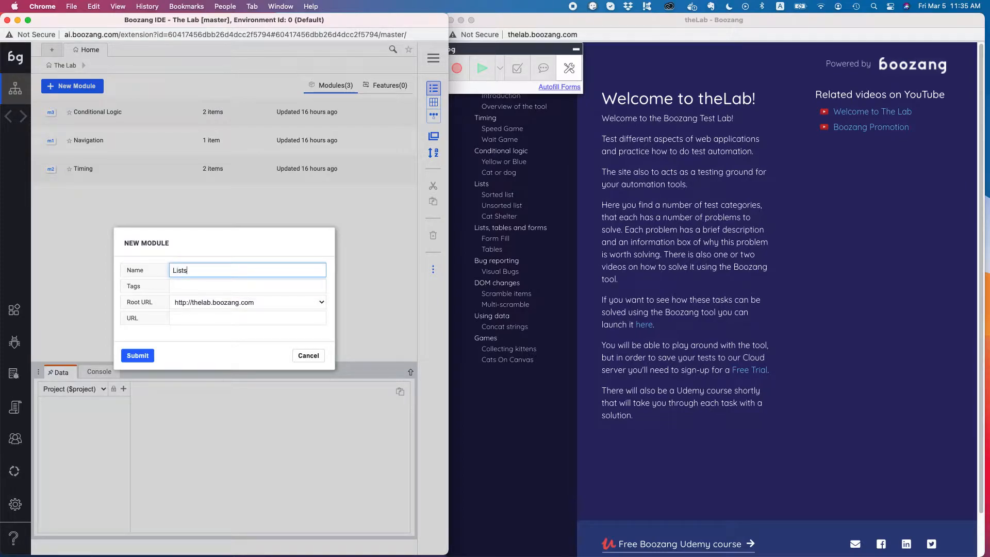
Create the new module named Lists and open it.
{"action": "key", "text": "Return"}
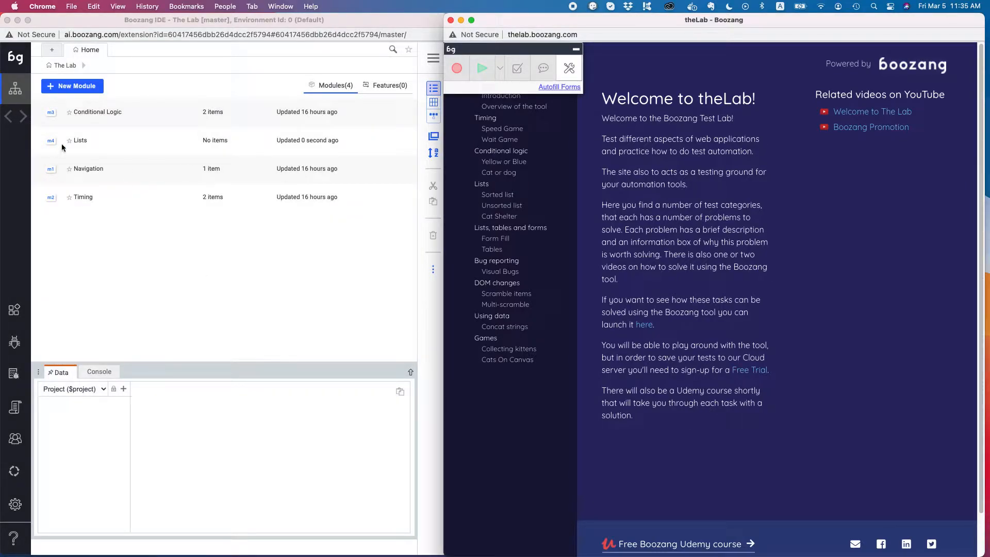
{"action": "left_click", "coordinate": [84, 145]}
{"action": "left_click", "coordinate": [83, 143]}
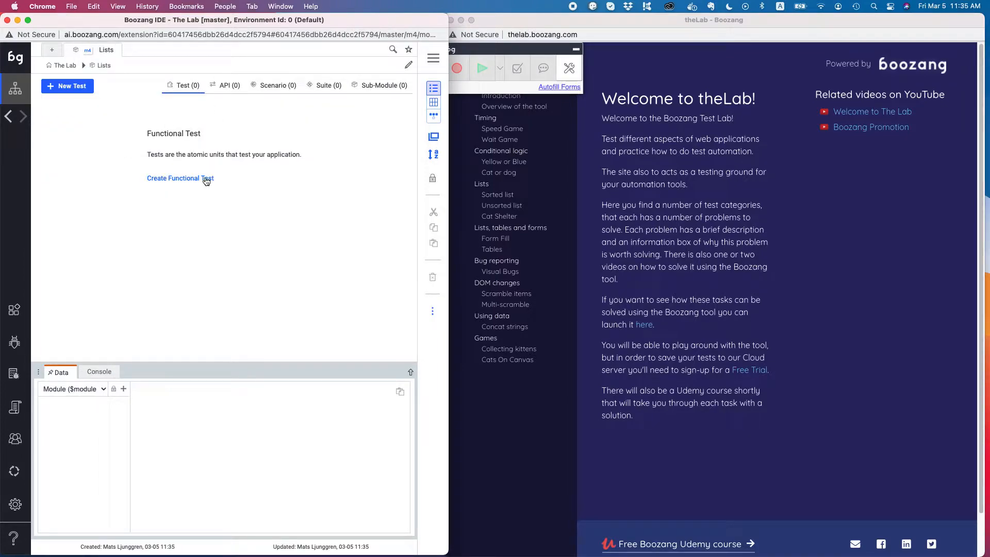
Create a functional test named "Sorted List" in the Lists module.
{"action": "left_click", "coordinate": [206, 179]}
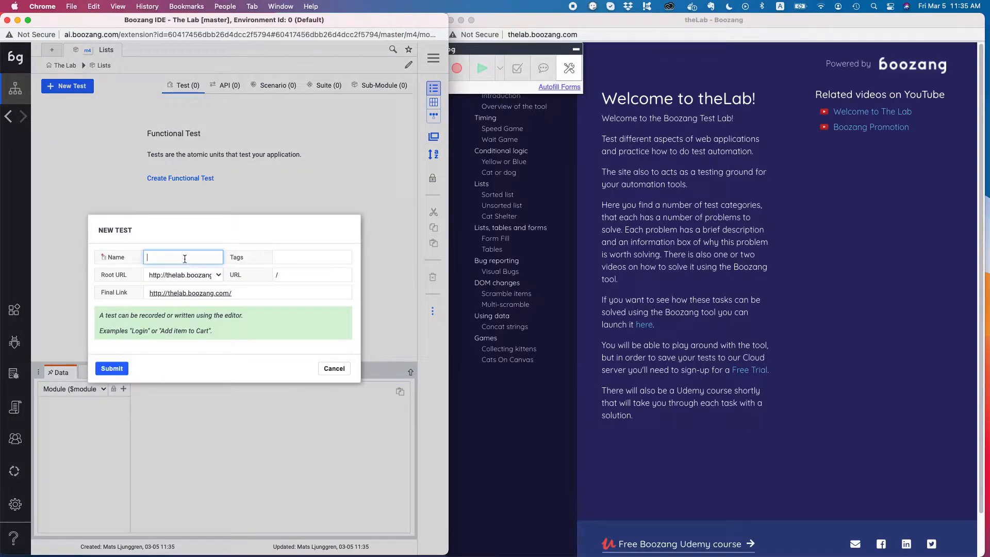
{"action": "type", "text": "Sorted List"}
{"action": "left_click", "coordinate": [107, 369]}
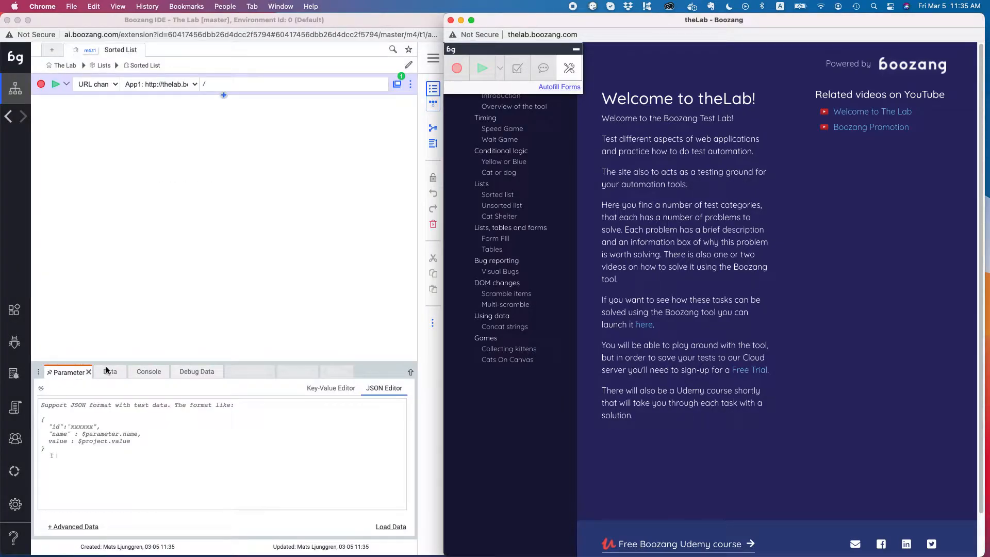
Set the test's URL path to /sortedList and load that page in the application window.
{"action": "left_click", "coordinate": [223, 85]}
{"action": "type", "text": "sortedList"}
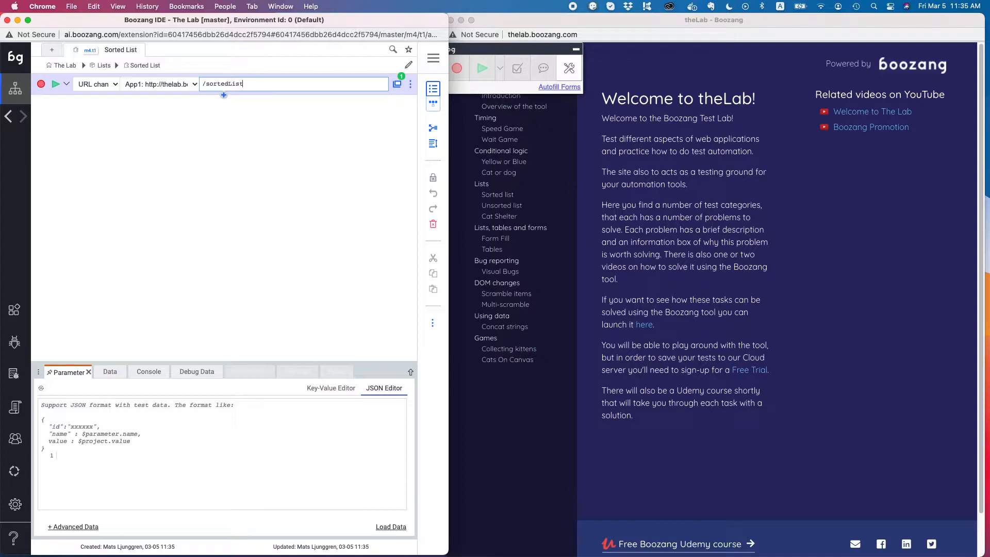
{"action": "left_click", "coordinate": [397, 84]}
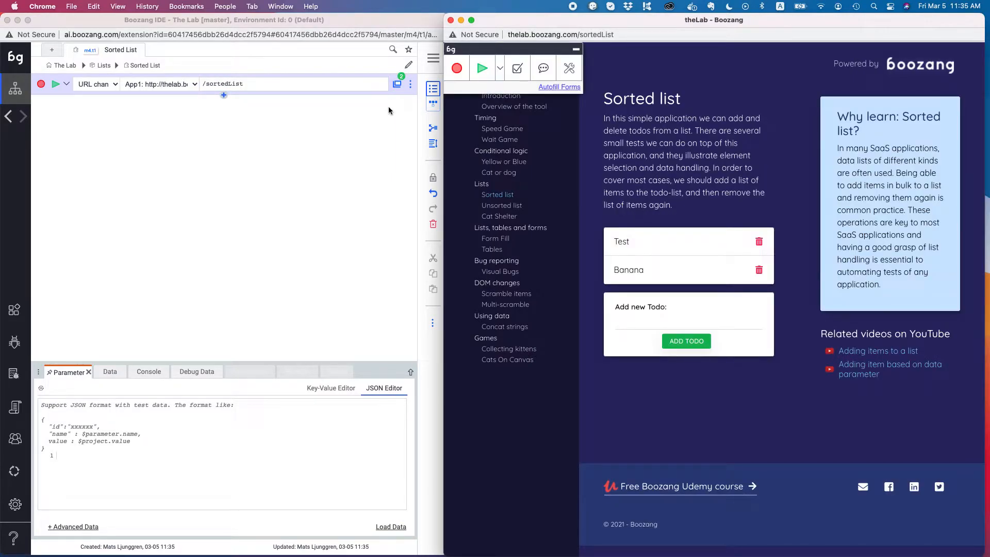
Add a todo named Milk to the sorted list and delete the Test todo.
{"action": "left_click", "coordinate": [624, 318]}
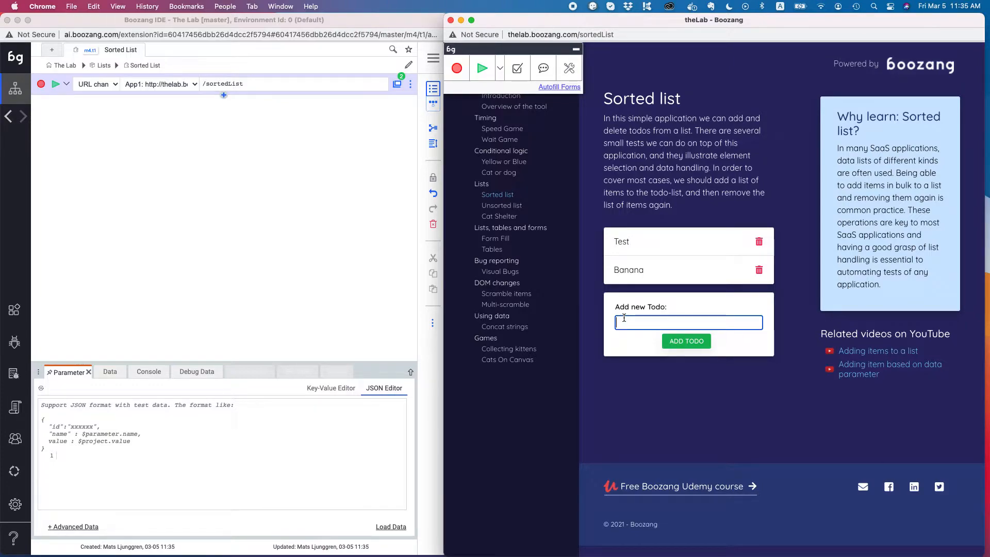
{"action": "type", "text": "Milk"}
{"action": "key", "text": "Return"}
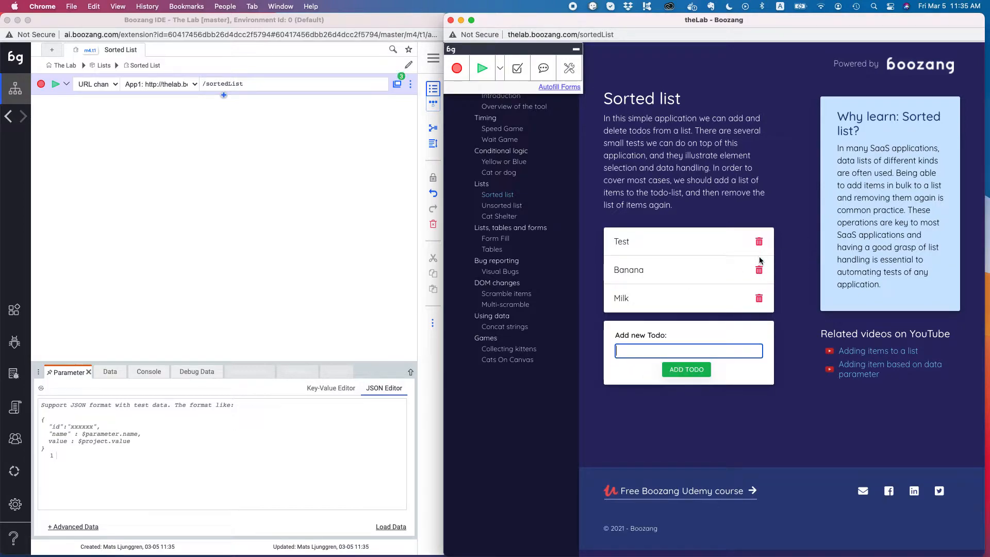
{"action": "left_click", "coordinate": [759, 246]}
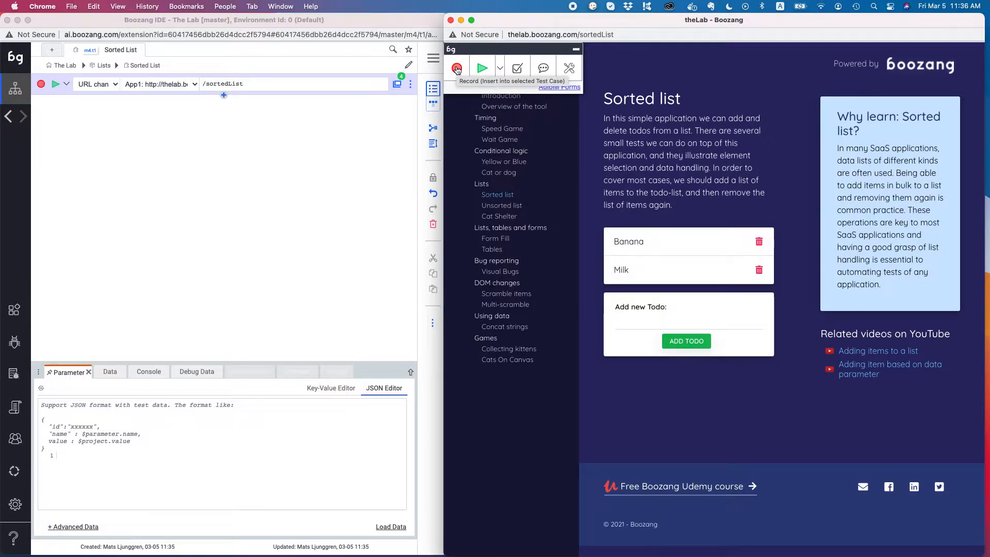
Start recording into the test and record adding the todos Bananas and Apples without binding them to data.
{"action": "left_click", "coordinate": [457, 69]}
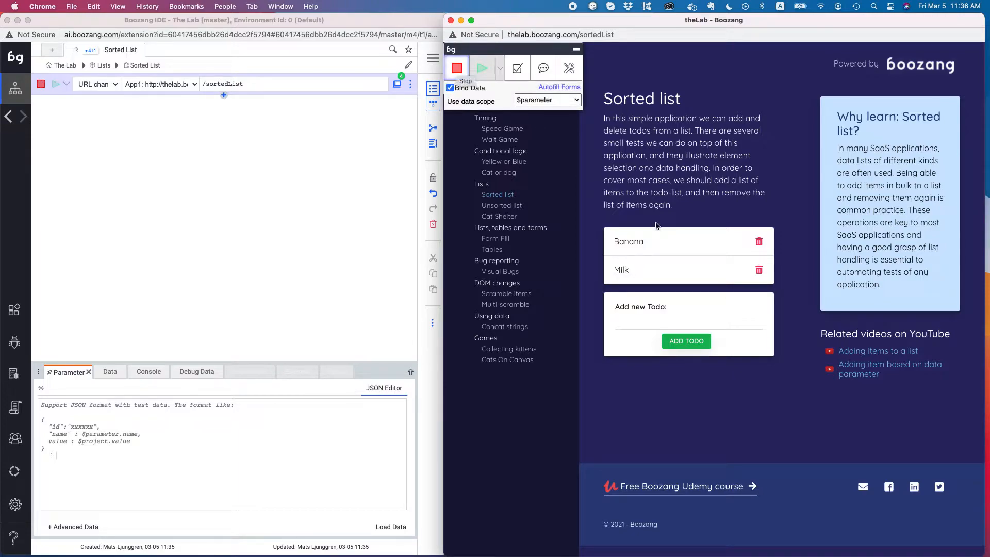
{"action": "left_click", "coordinate": [641, 321]}
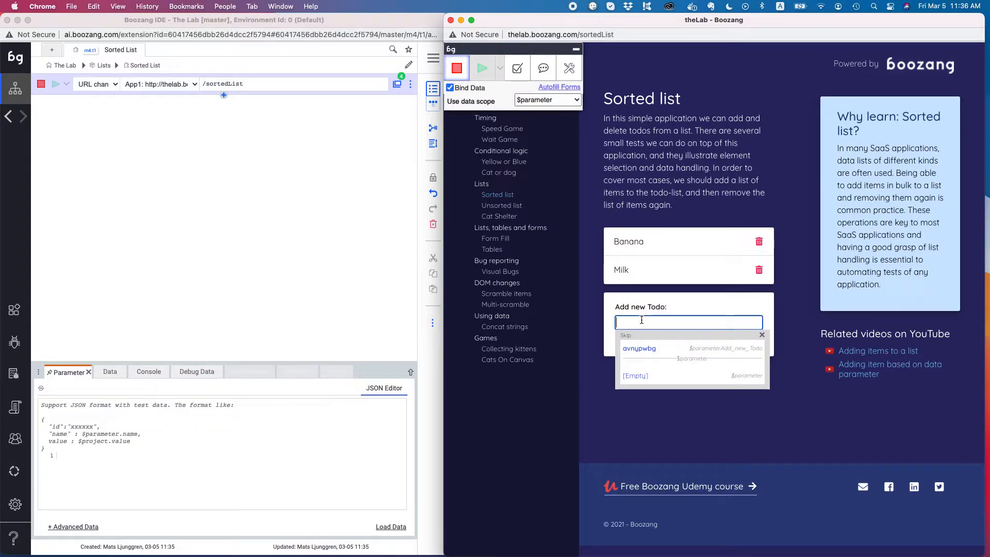
{"action": "type", "text": "Banan"}
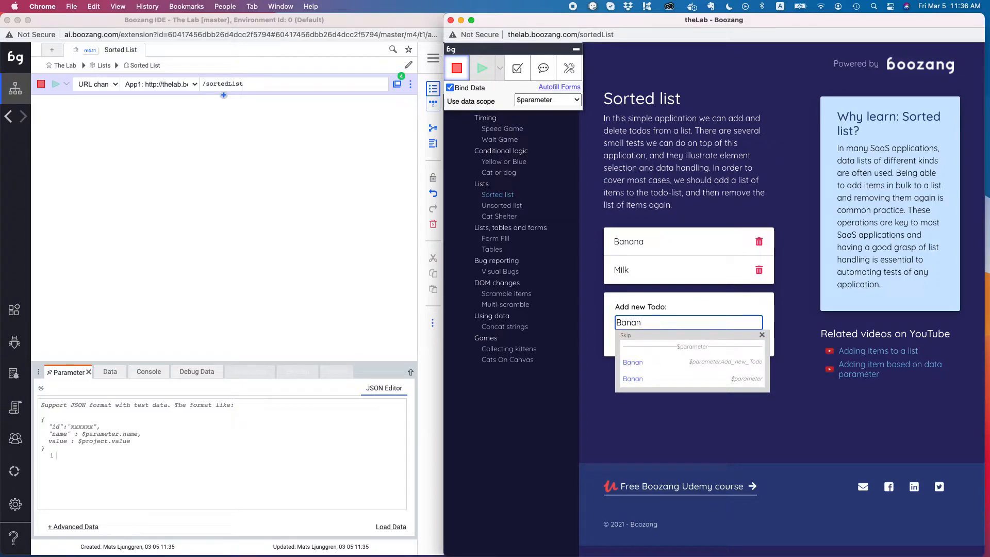
{"action": "type", "text": "as"}
{"action": "key", "text": "Return"}
{"action": "type", "text": "Apples"}
{"action": "key", "text": "Return"}
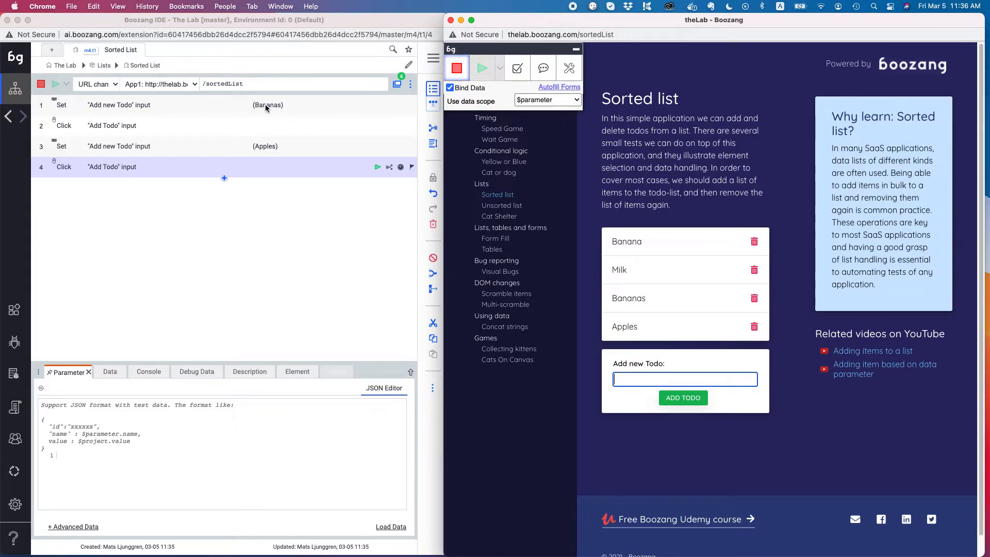
Examine the value stored in the first recorded action of the Sorted List test.
{"action": "left_click", "coordinate": [230, 108]}
{"action": "left_click", "coordinate": [230, 109]}
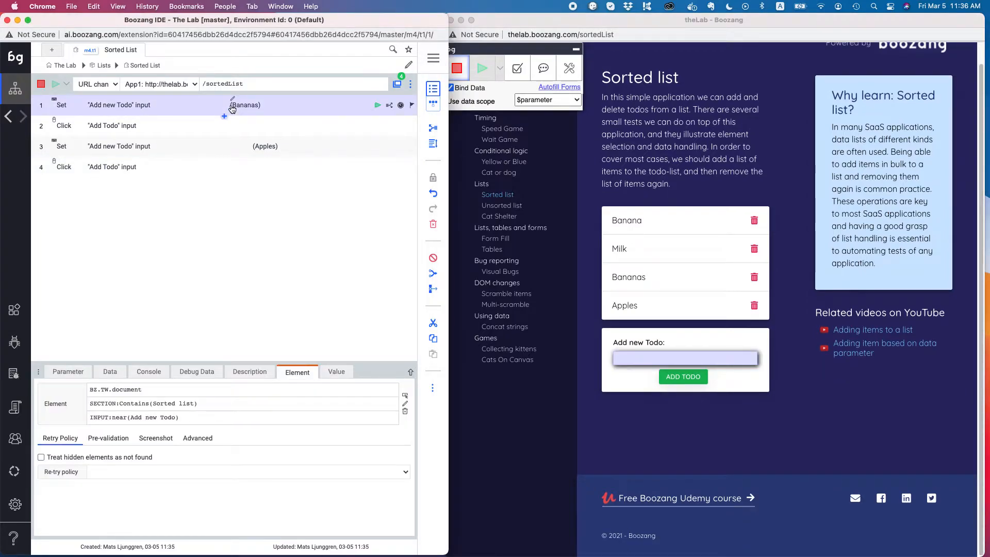
{"action": "left_click", "coordinate": [330, 371]}
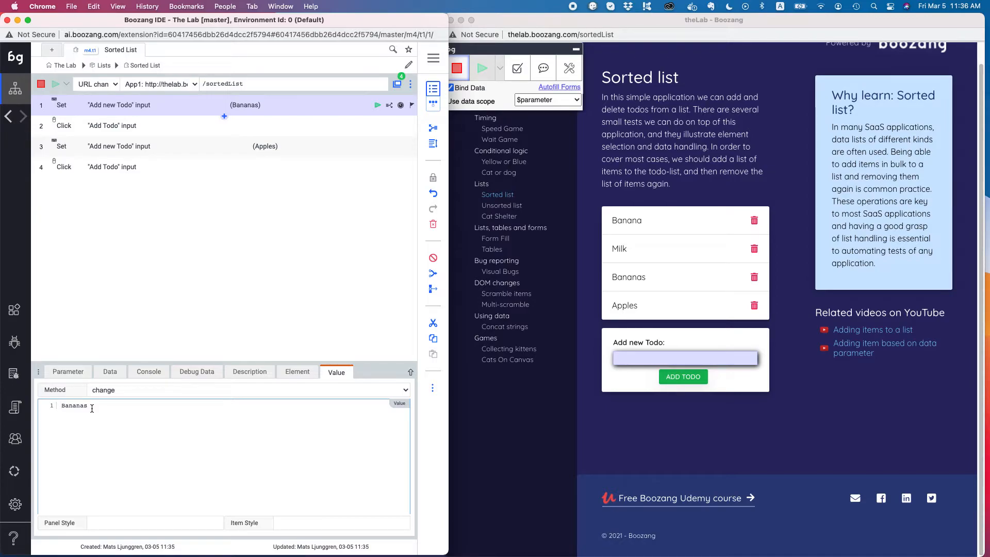
Record adding the todo Oranges after the last action, bound to $parameter.Add_new_Todo, and stop recording.
{"action": "left_click", "coordinate": [167, 166]}
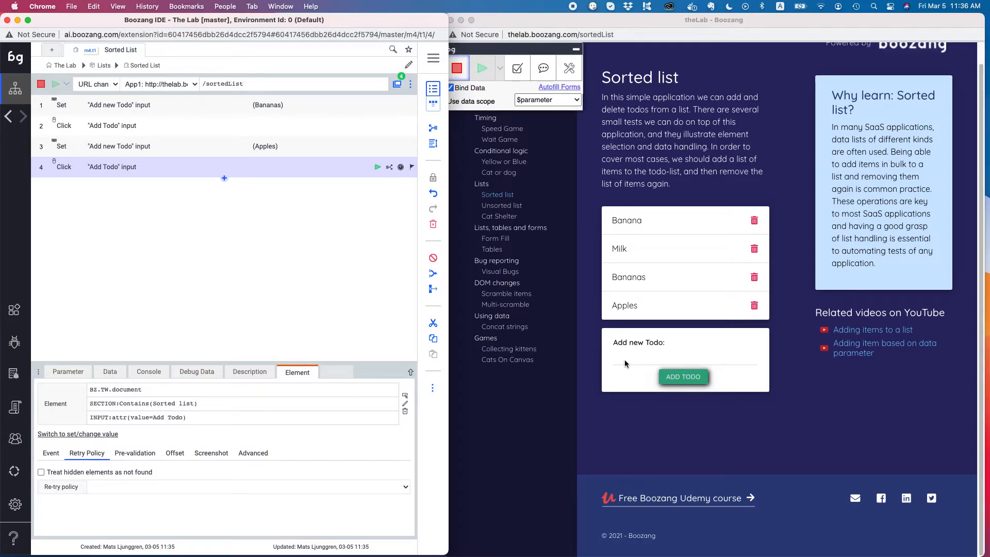
{"action": "left_click", "coordinate": [624, 363]}
{"action": "left_click", "coordinate": [627, 356]}
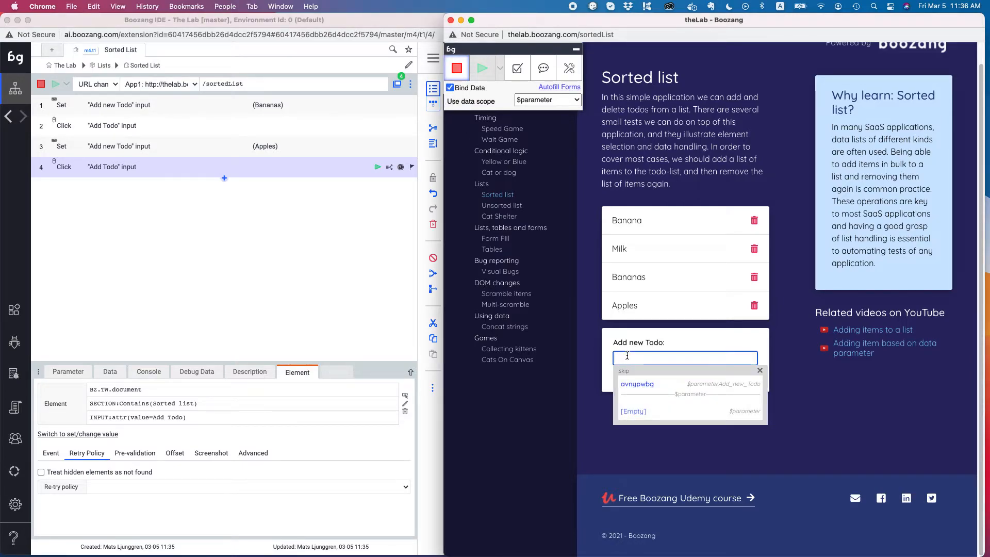
{"action": "type", "text": "Oranges"}
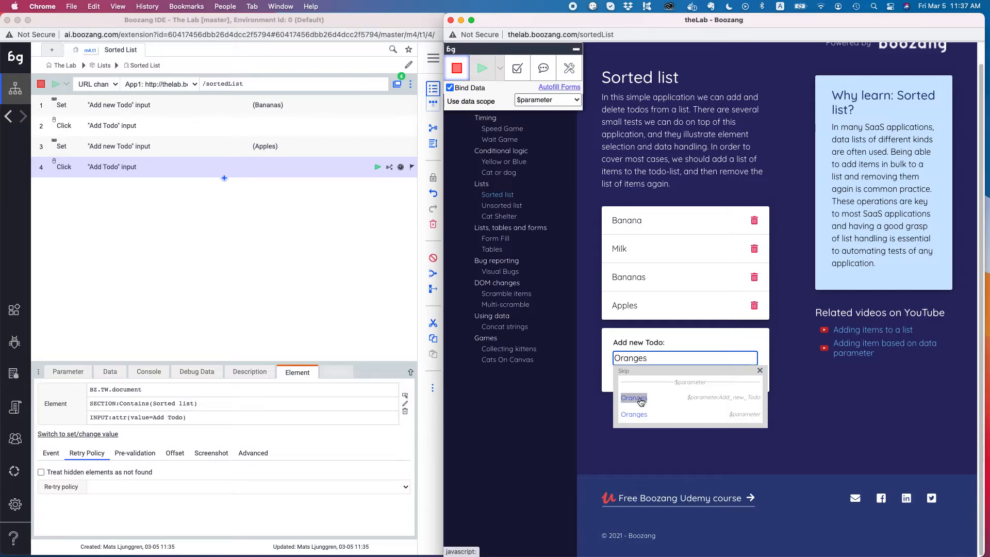
{"action": "left_click", "coordinate": [640, 399]}
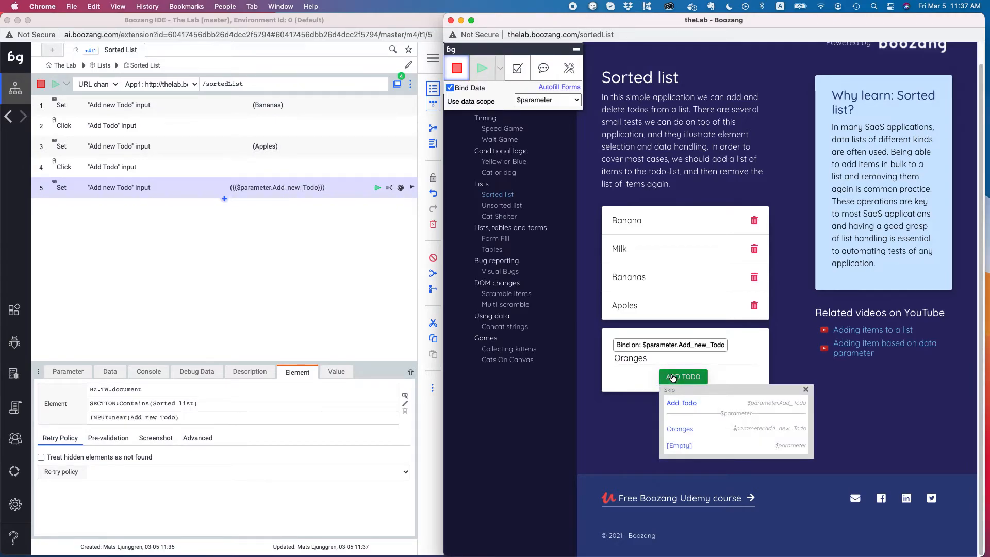
{"action": "left_click", "coordinate": [673, 378]}
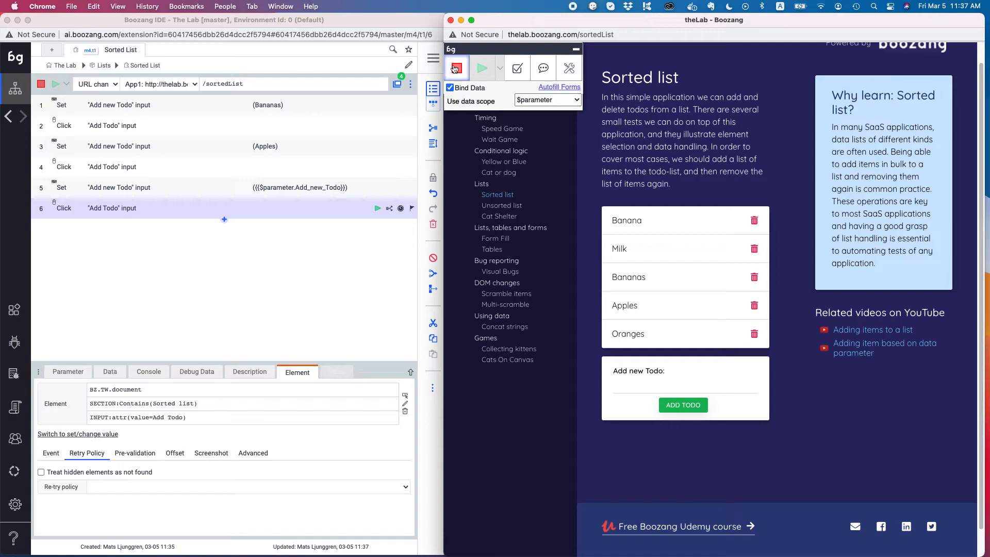
{"action": "left_click", "coordinate": [456, 68]}
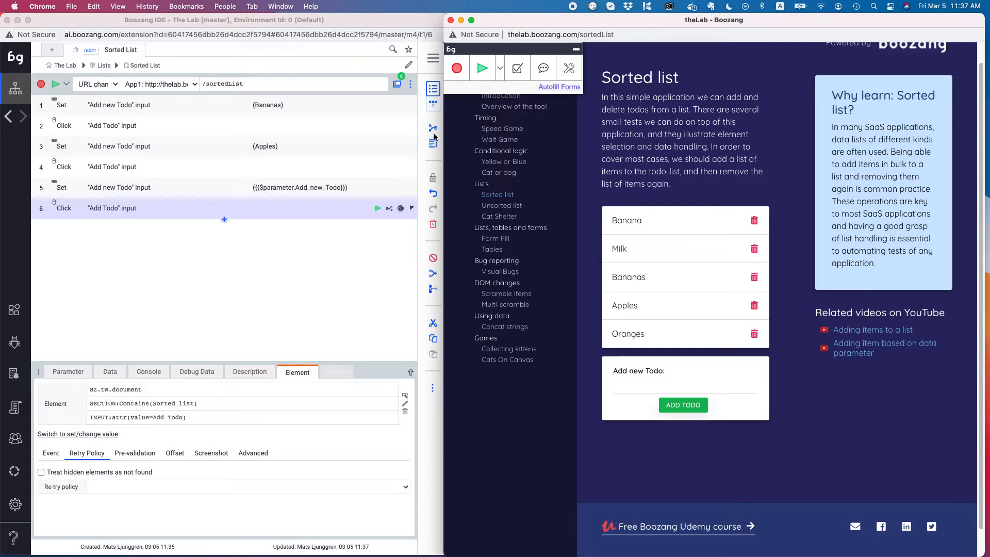
Delete the first four recorded actions, which add Bananas and Apples with hard-coded values.
{"action": "left_click", "coordinate": [323, 105]}
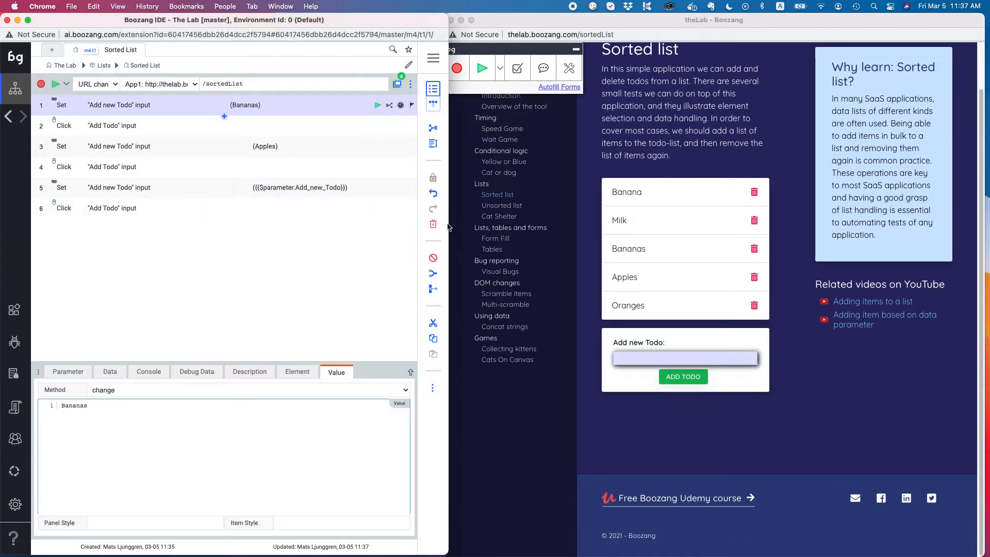
{"action": "left_click", "coordinate": [434, 224]}
{"action": "left_click", "coordinate": [434, 224]}
{"action": "left_click", "coordinate": [434, 224]}
{"action": "left_click", "coordinate": [434, 225]}
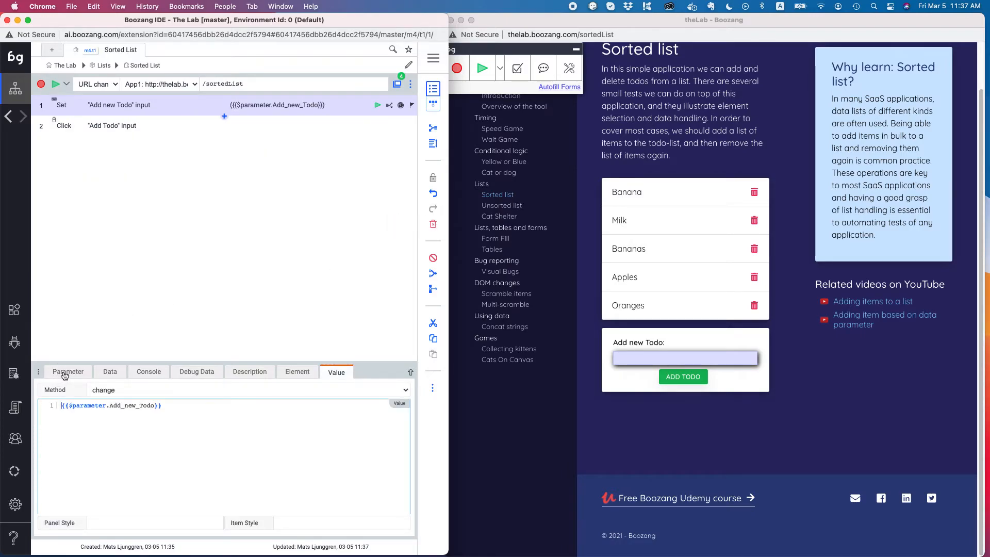
Set the test's Add_new_Todo parameter to "Other fruits" and play the test.
{"action": "left_click", "coordinate": [66, 372]}
{"action": "double_click", "coordinate": [145, 414]}
{"action": "type", "text": "App"}
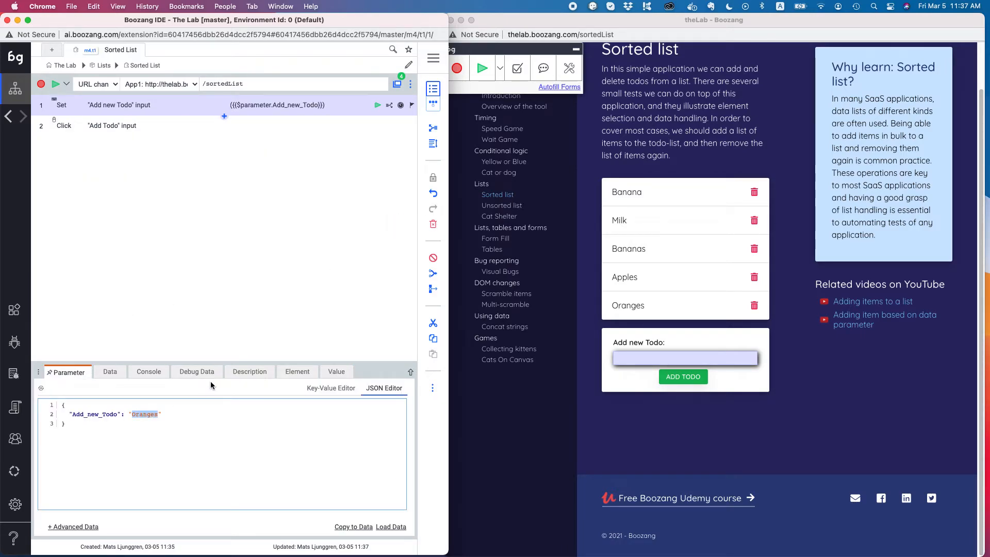
{"action": "type", "text": "les"}
{"action": "key", "text": "BackSpace"}
{"action": "key", "text": "BackSpace"}
{"action": "key", "text": "BackSpace"}
{"action": "key", "text": "BackSpace"}
{"action": "key", "text": "BackSpace"}
{"action": "key", "text": "BackSpace"}
{"action": "type", "text": "Other fruits"}
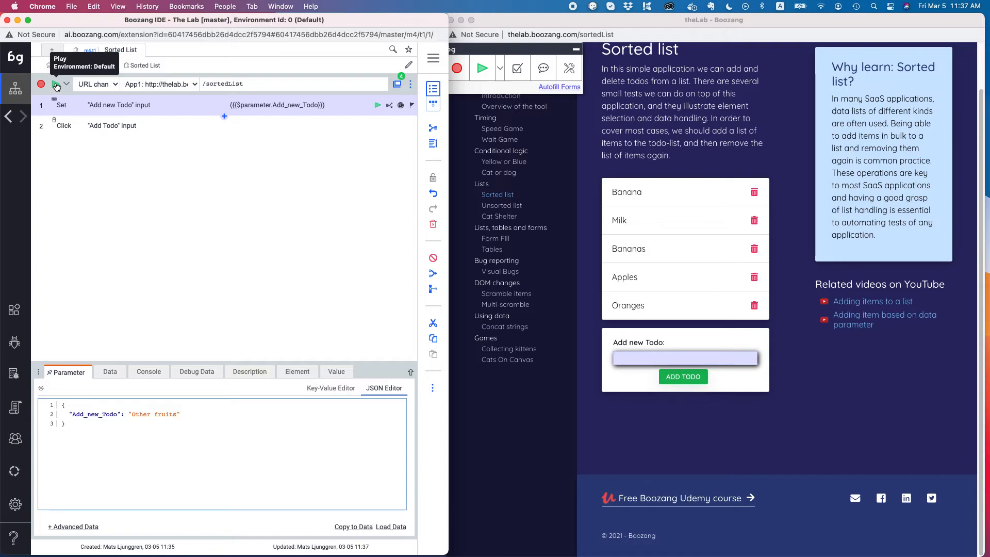
{"action": "left_click", "coordinate": [57, 85]}
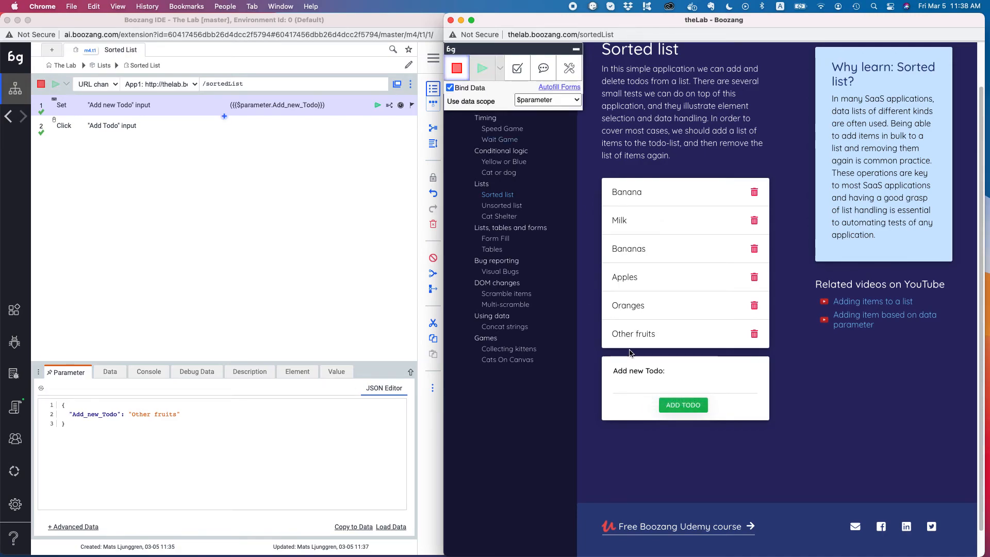
With recording on, fill the new todo field with the suggested random value xniboz bound to $parameter.Add_new_Todo.
{"action": "left_click", "coordinate": [628, 385]}
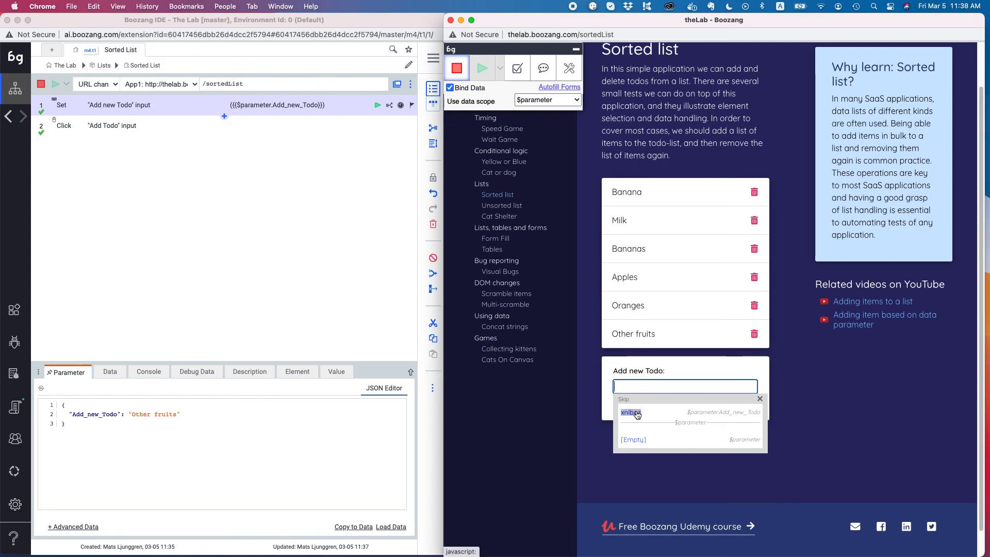
{"action": "left_click", "coordinate": [637, 414]}
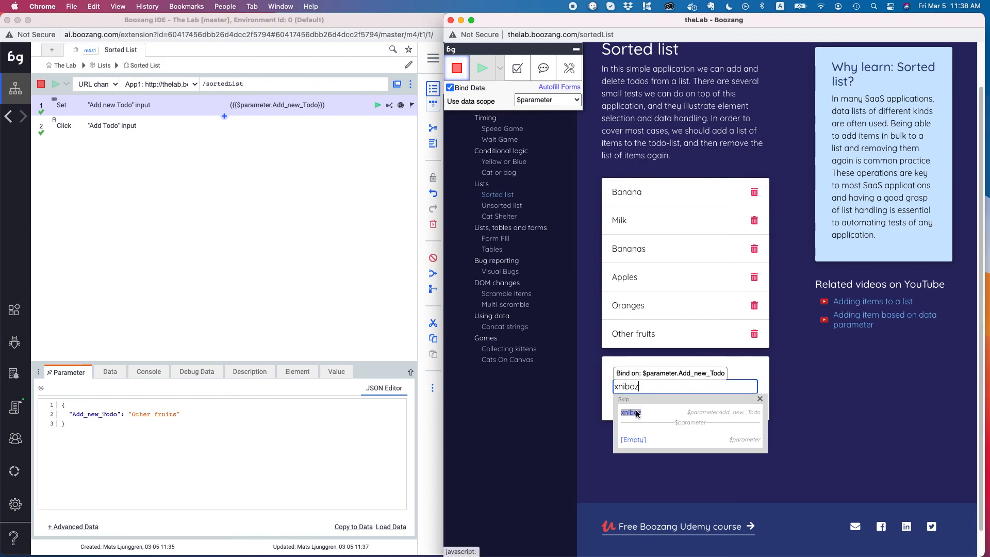